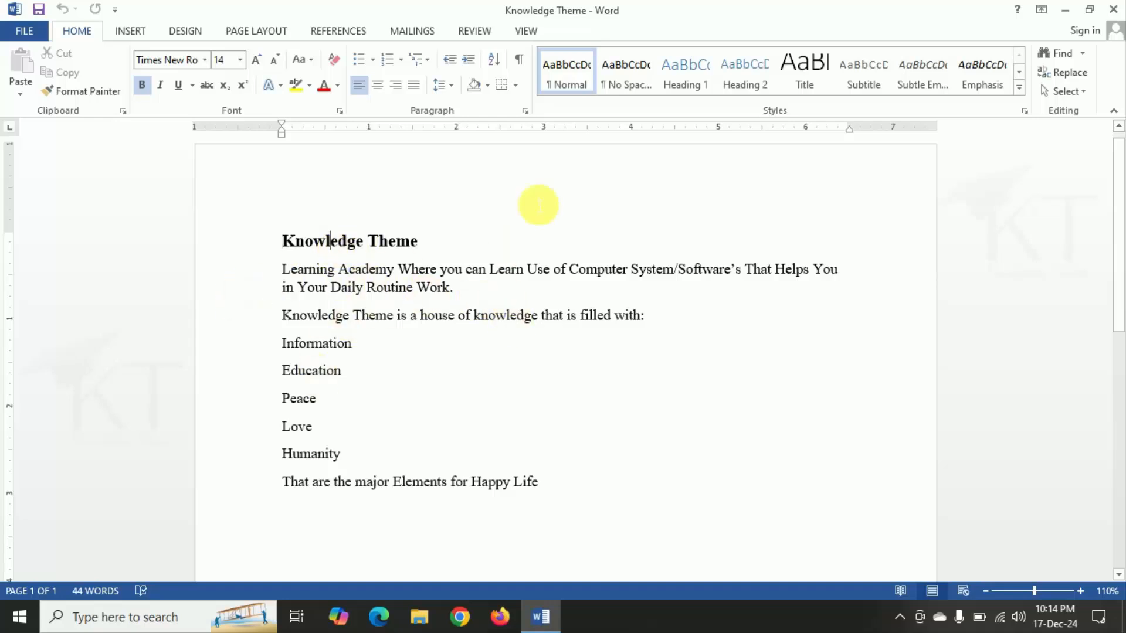
# Insert the picture "Knowledge Theme Logo" from the Downloads folder directly after the "Knowledge Theme" heading
pyautogui.click(452, 250)
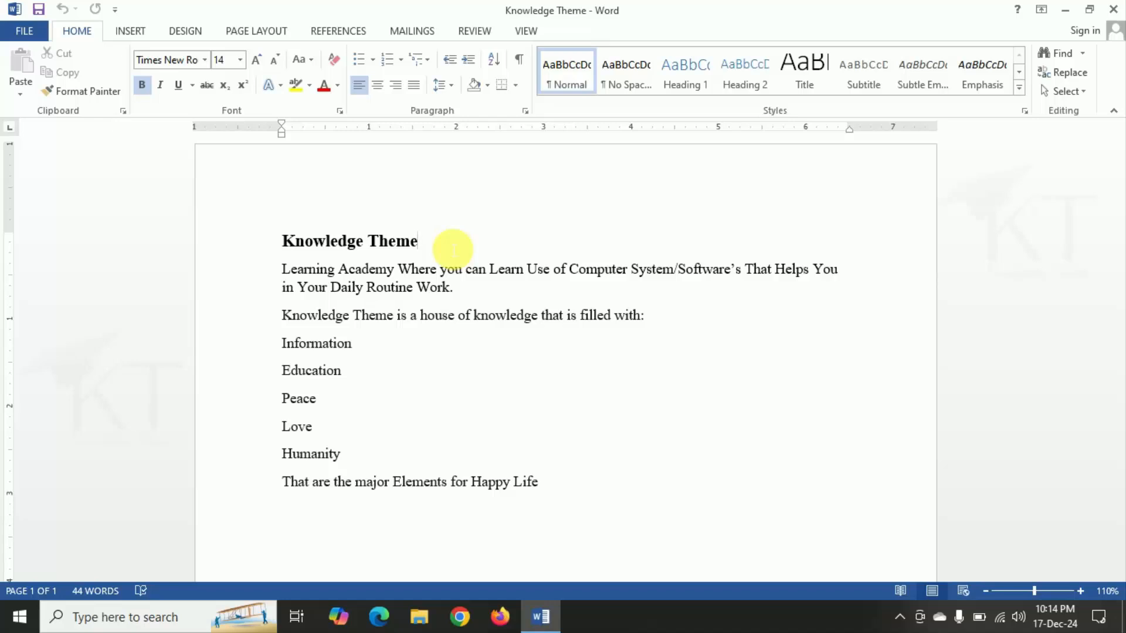
pyautogui.click(440, 246)
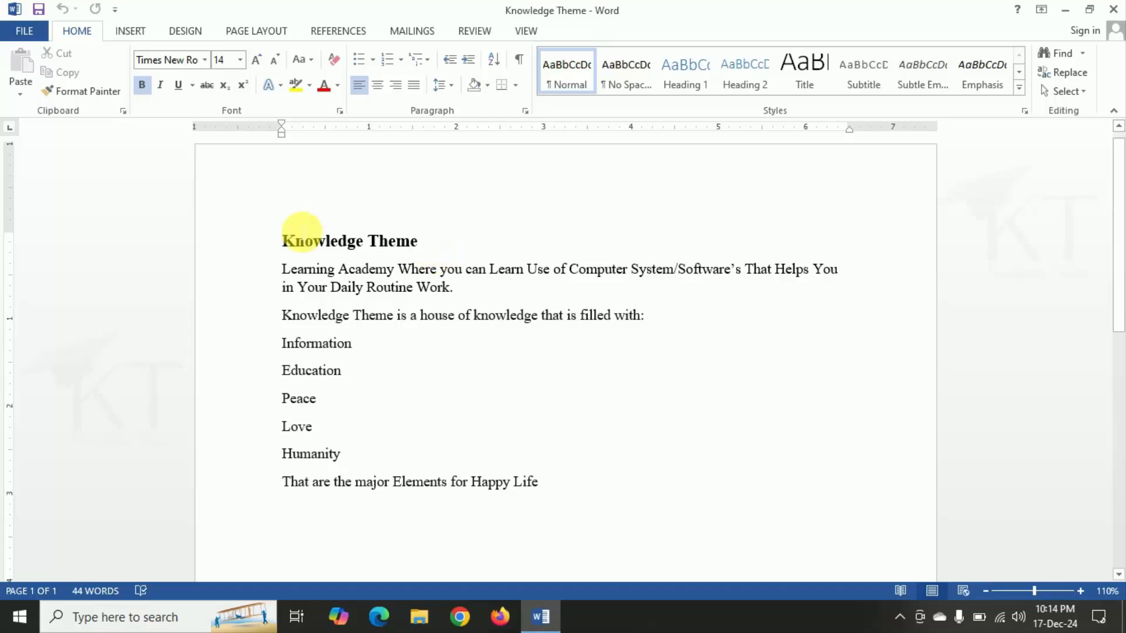
pyautogui.click(124, 32)
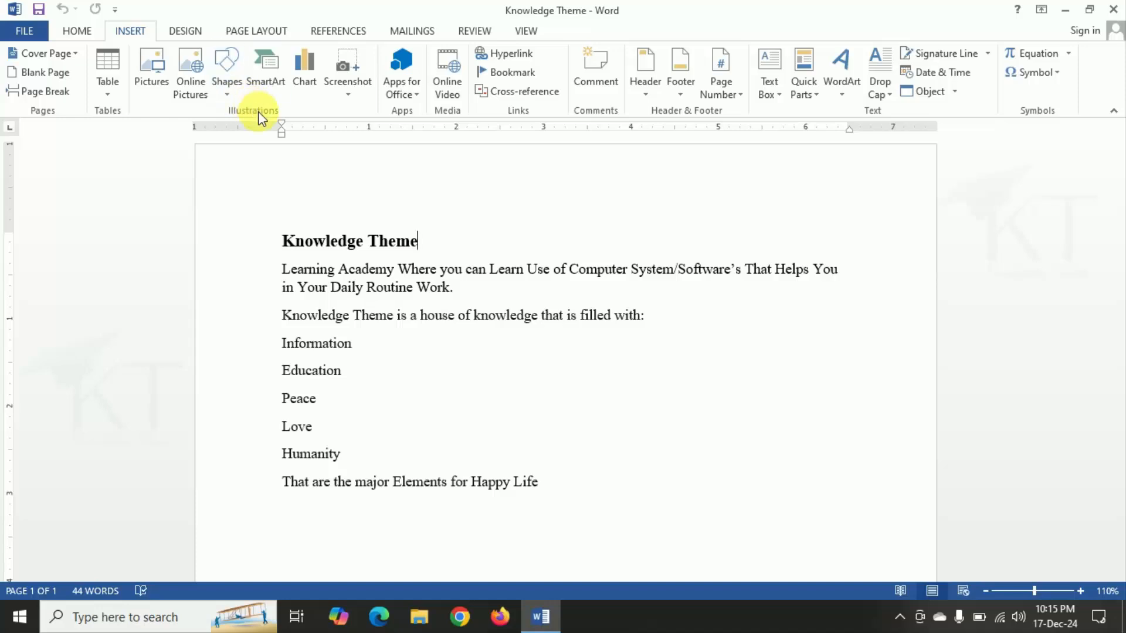
pyautogui.click(153, 62)
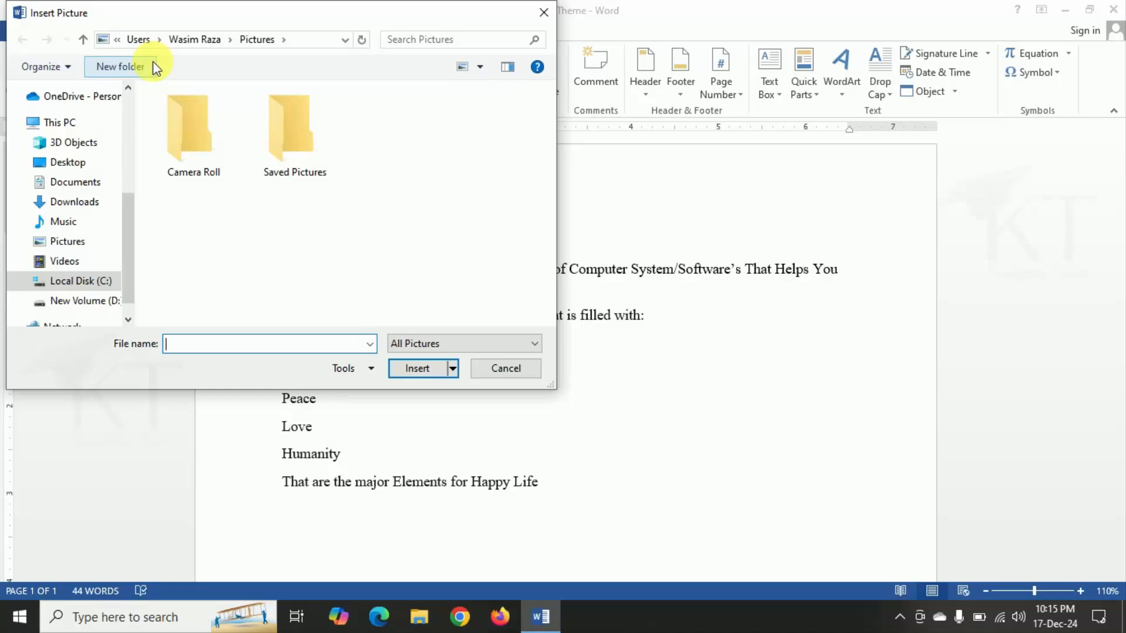
pyautogui.click(89, 208)
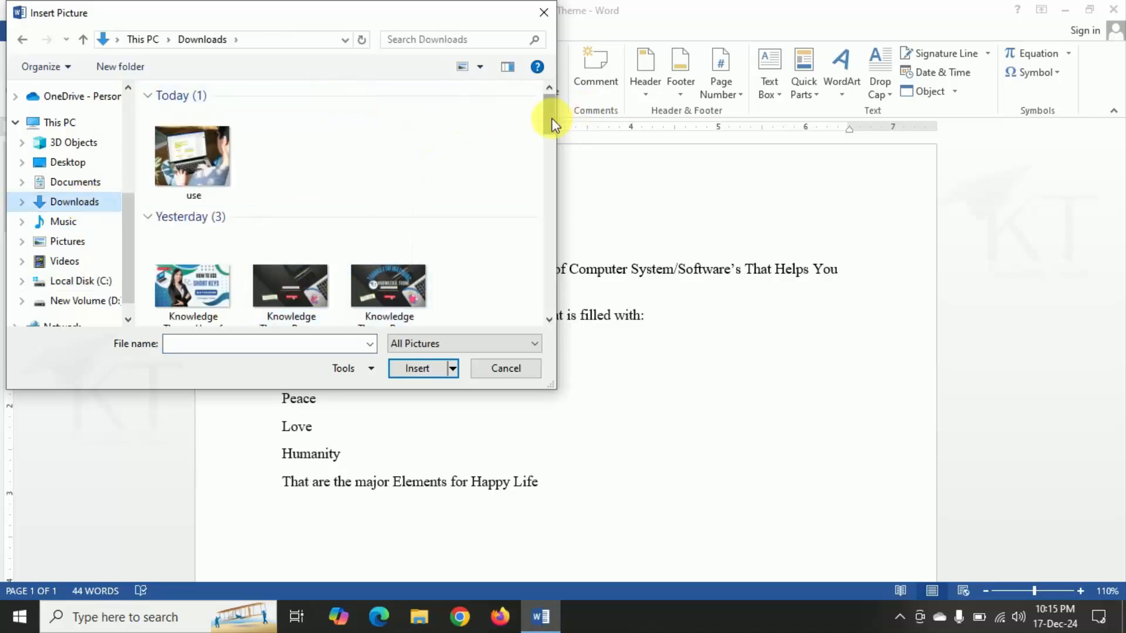
pyautogui.moveTo(550, 118); pyautogui.dragTo(554, 158)
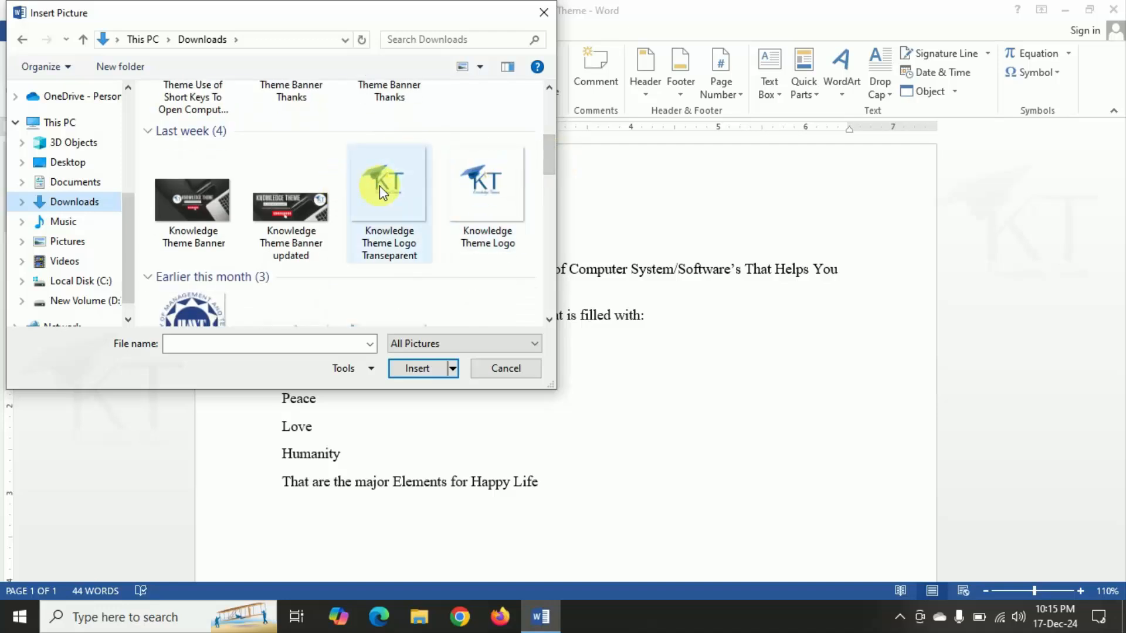
pyautogui.click(491, 188)
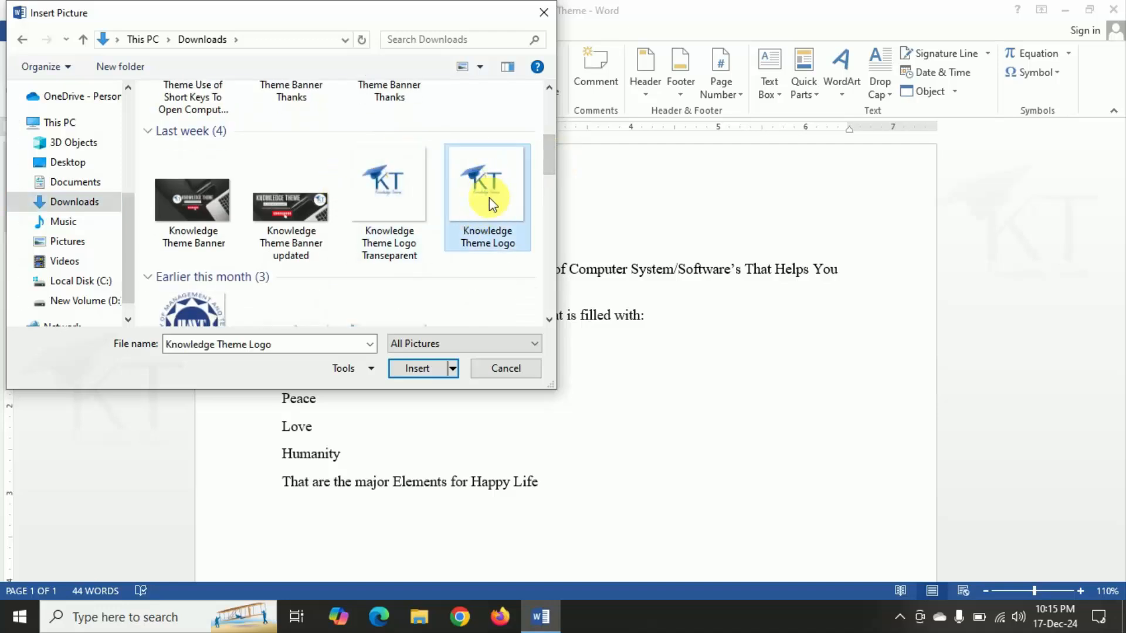
pyautogui.click(430, 369)
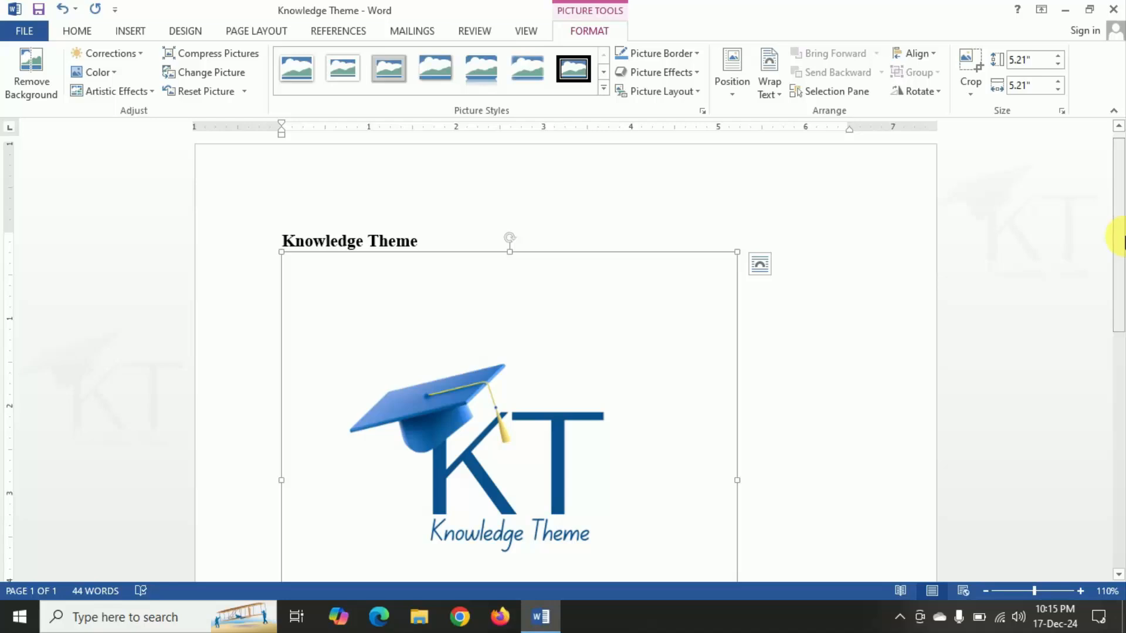
# Position the logo at the top right of the page with text wrapping, and change its wrapping to In Front of Text
pyautogui.click(1113, 111)
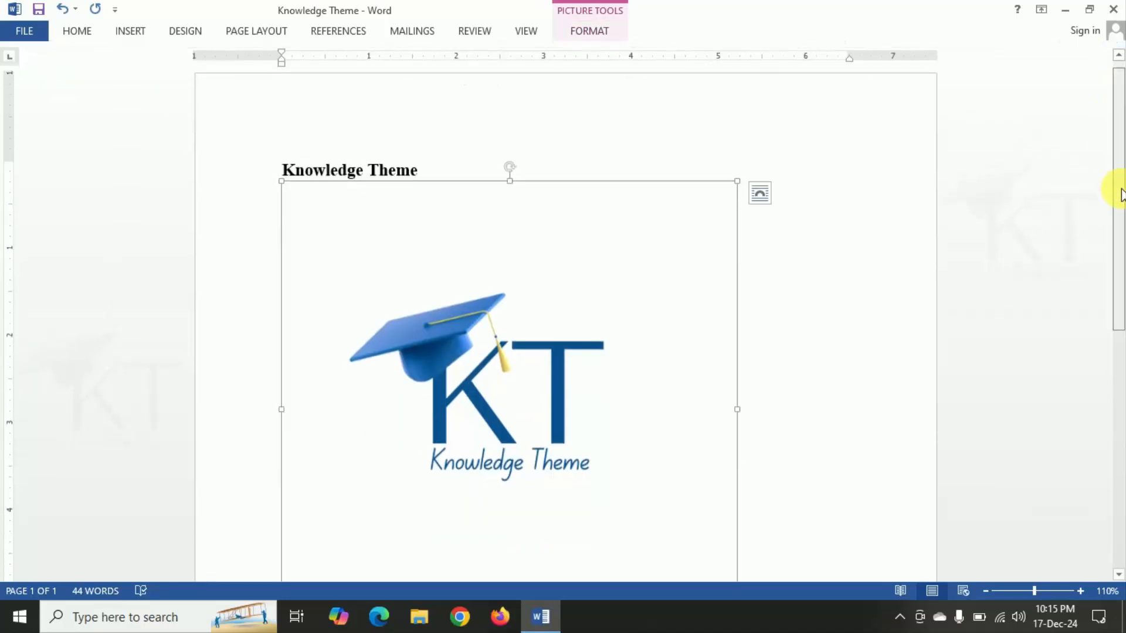
pyautogui.moveTo(1121, 189); pyautogui.dragTo(1121, 192)
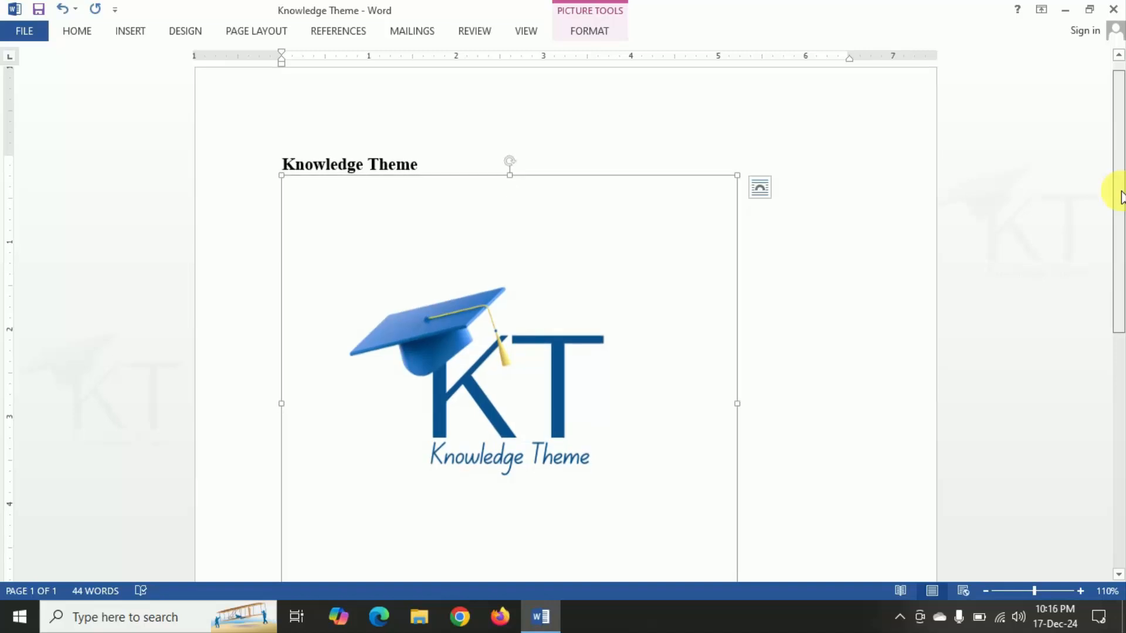
pyautogui.moveTo(1121, 196); pyautogui.dragTo(1113, 156)
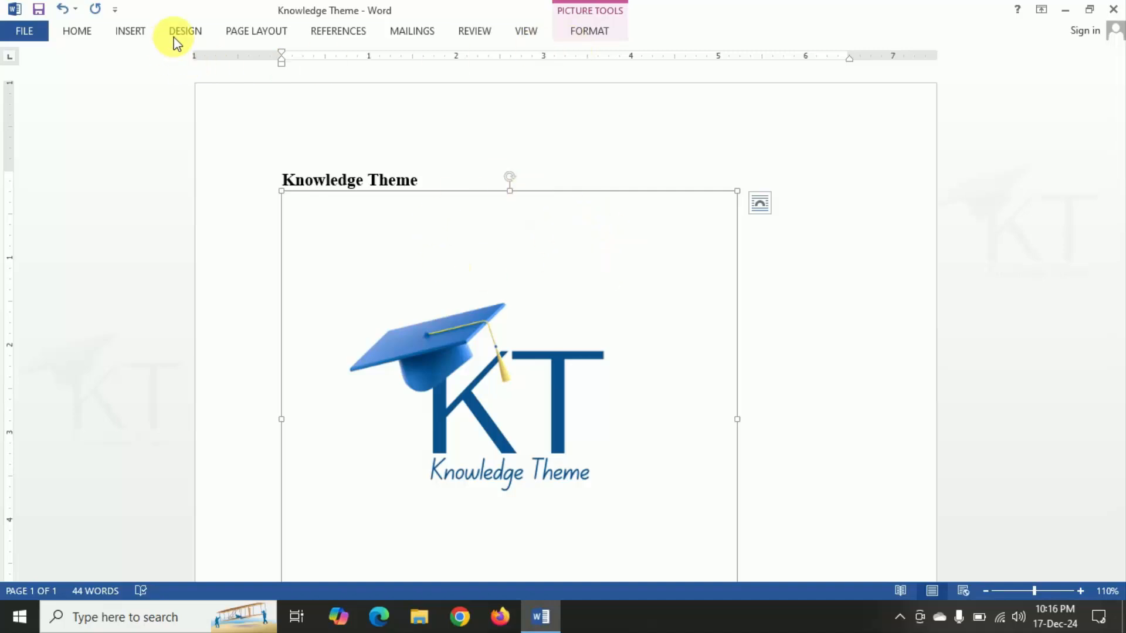
pyautogui.click(594, 32)
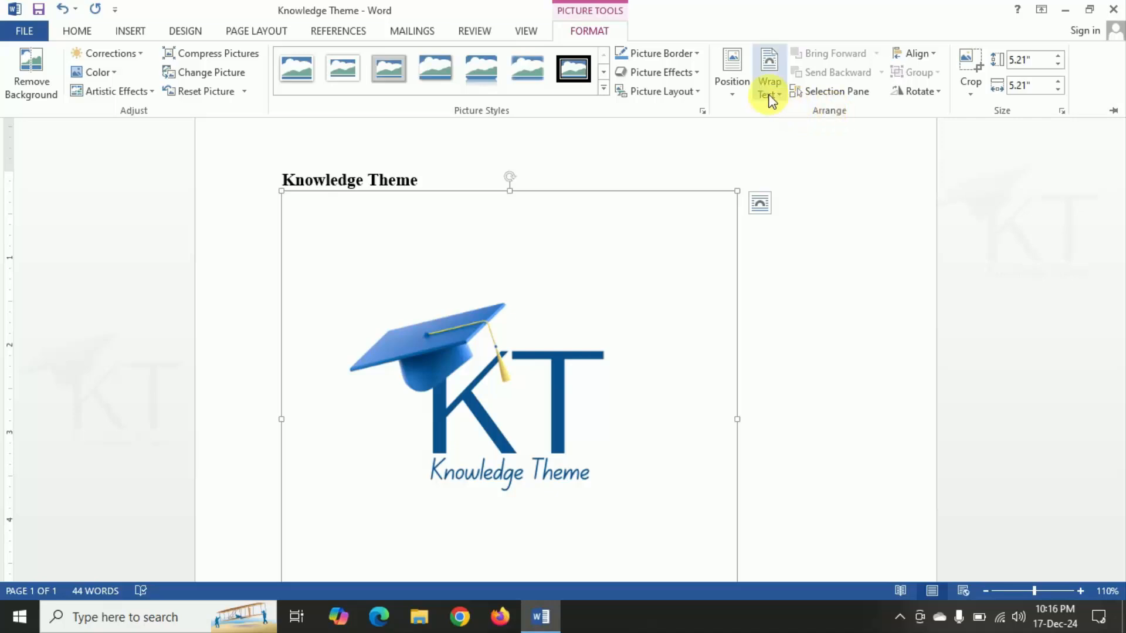
pyautogui.click(740, 91)
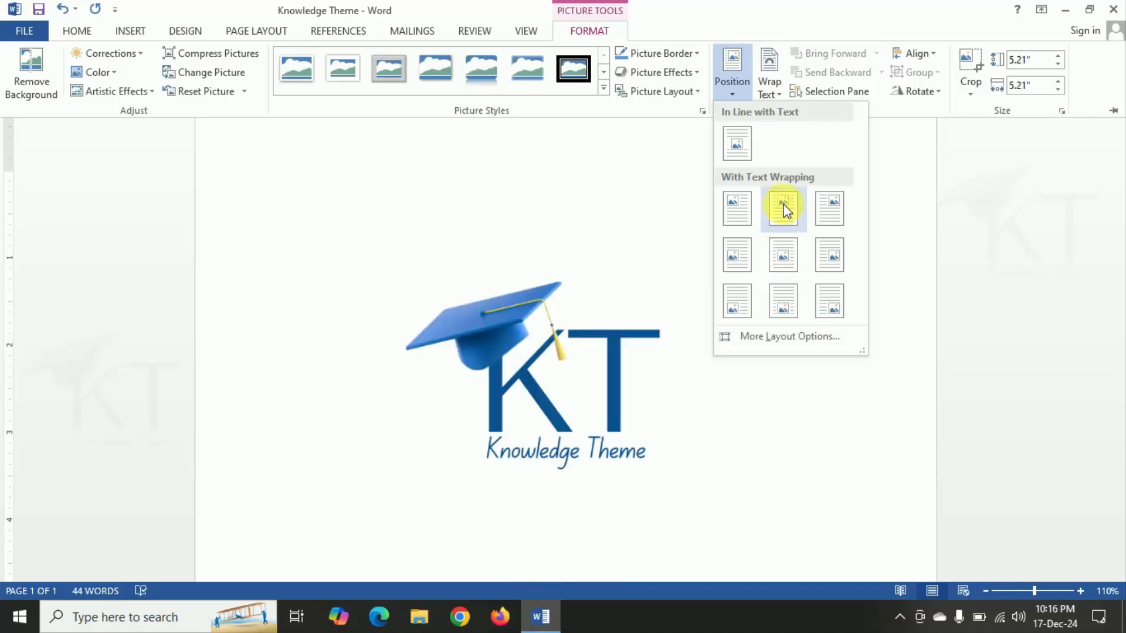
pyautogui.click(833, 210)
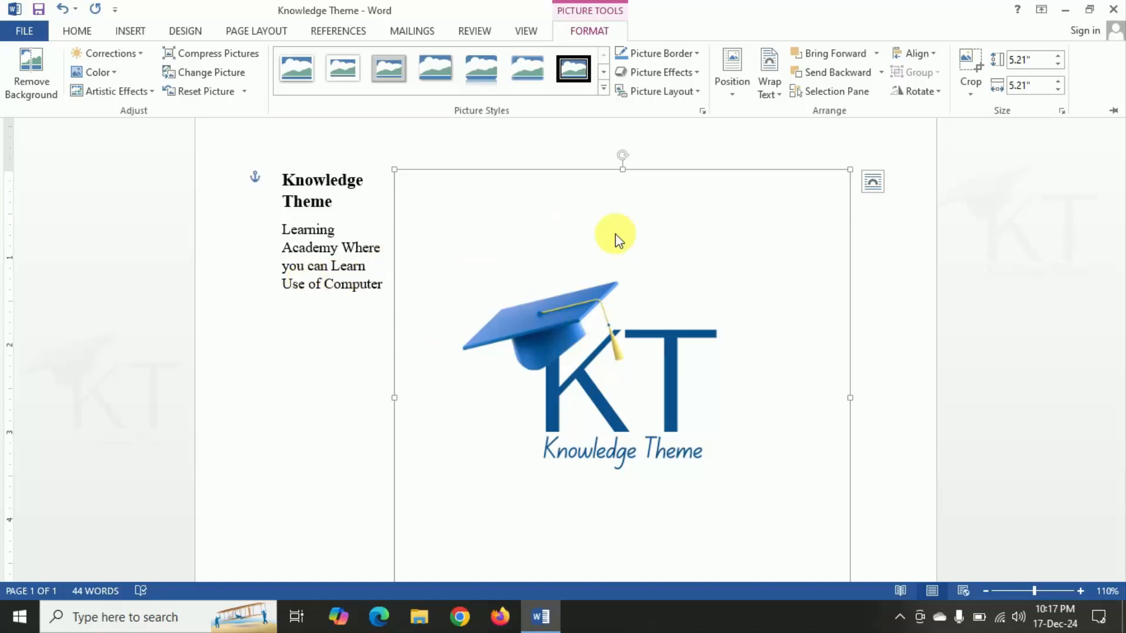
pyautogui.click(769, 96)
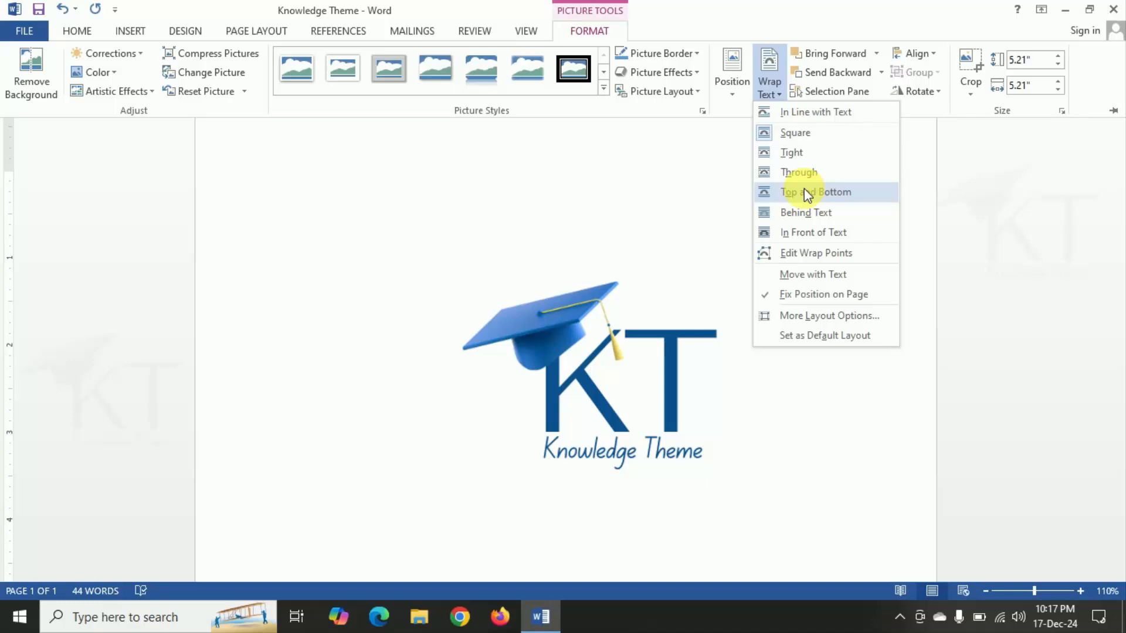
pyautogui.click(790, 233)
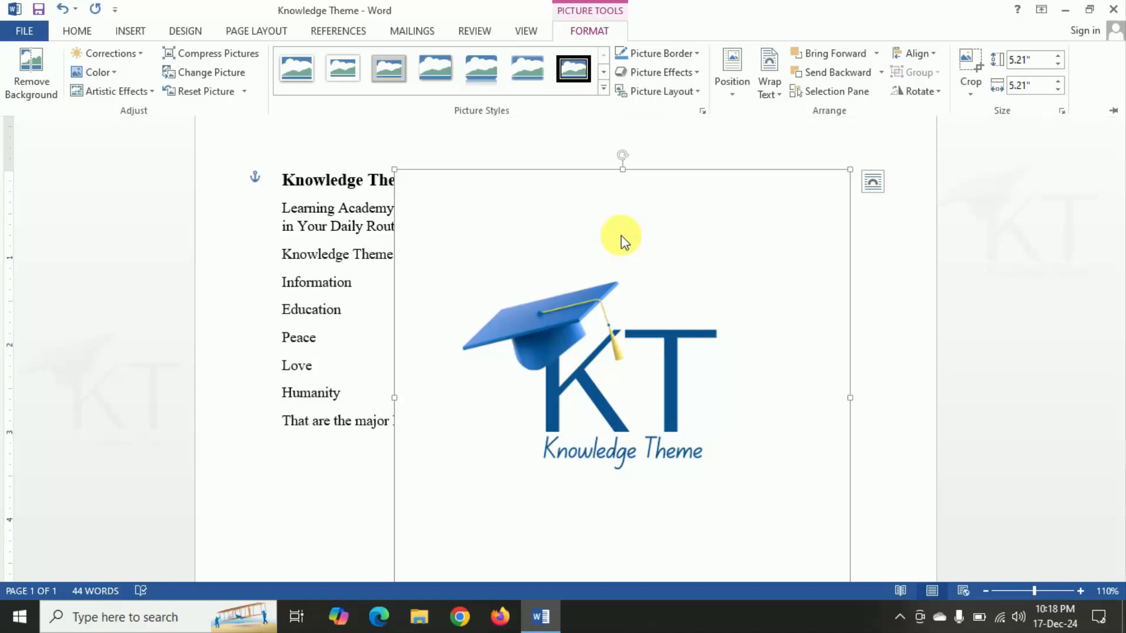
# Shrink the logo proportionally to about 2.71" by 2.71" and move it to the right of the word list, below the first paragraph
pyautogui.hotkey('ctrl', 'F1')
pyautogui.moveTo(512, 238); pyautogui.dragTo(483, 198)
pyautogui.moveTo(358, 113); pyautogui.dragTo(653, 354)
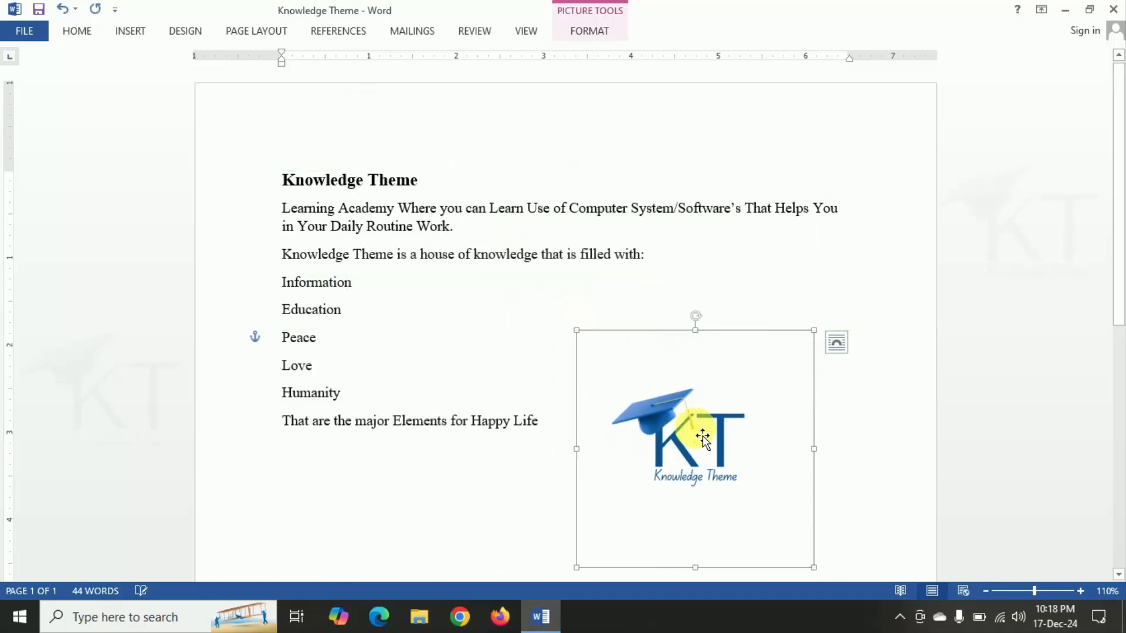
pyautogui.moveTo(689, 453); pyautogui.dragTo(792, 348)
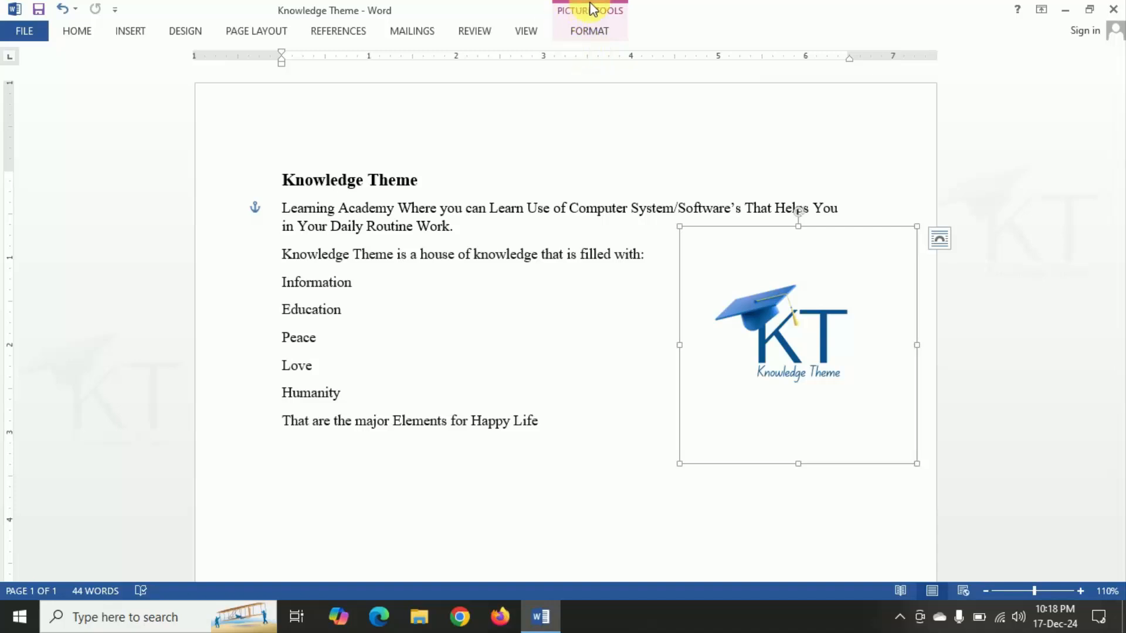
# Crop the empty margins on all four sides of the logo so the frame fits closely around the artwork
pyautogui.click(588, 31)
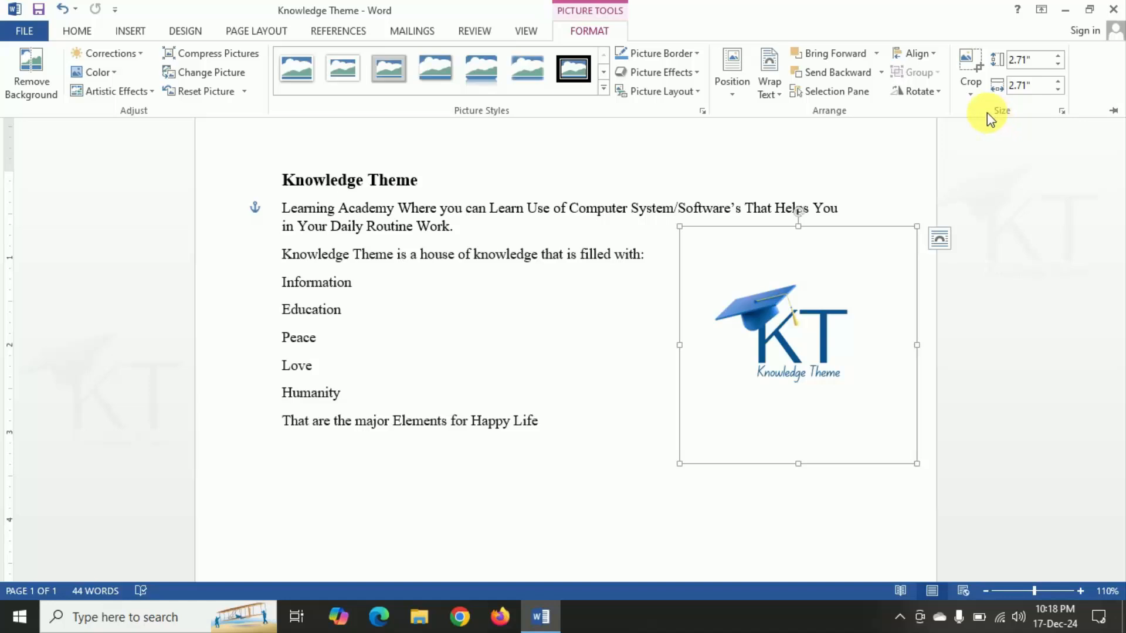
pyautogui.click(965, 59)
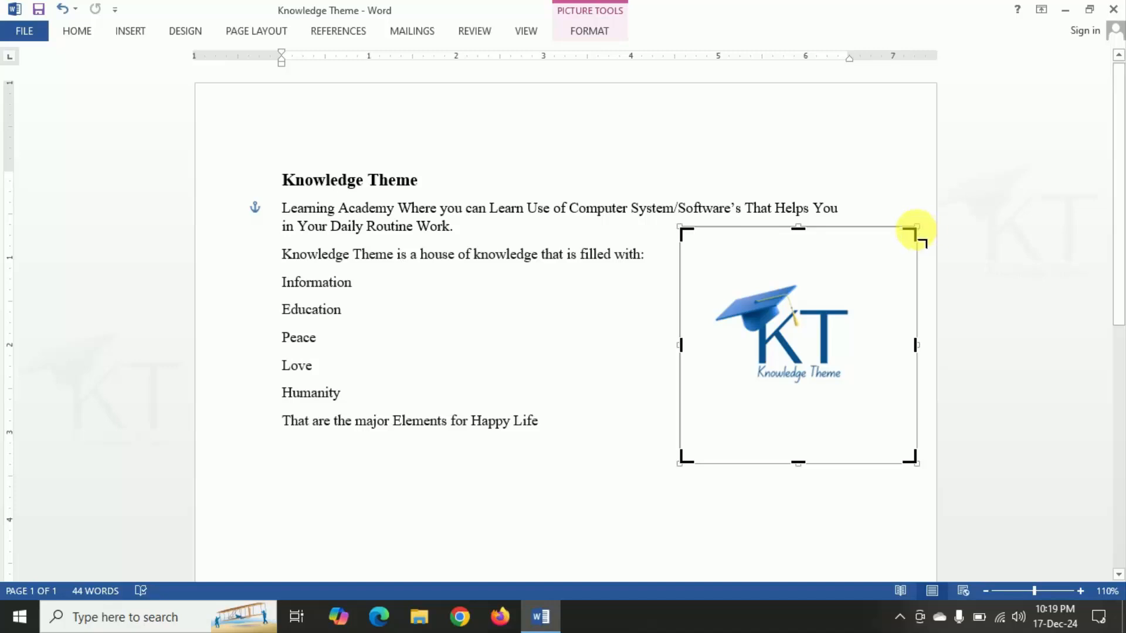
pyautogui.moveTo(916, 230); pyautogui.dragTo(872, 277)
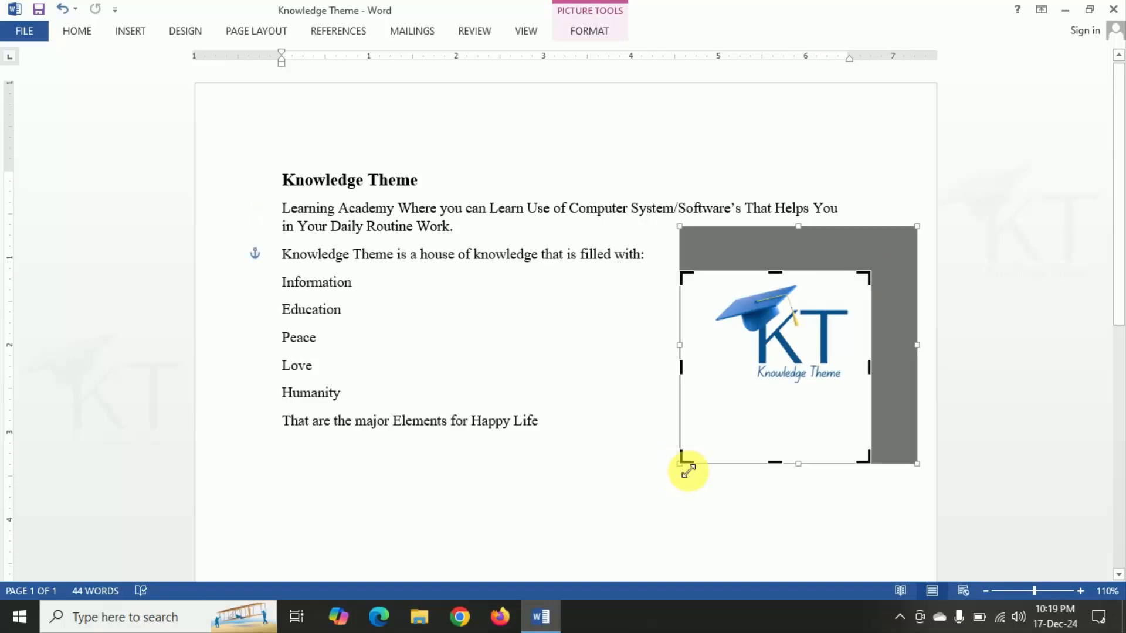
pyautogui.moveTo(682, 461); pyautogui.dragTo(709, 402)
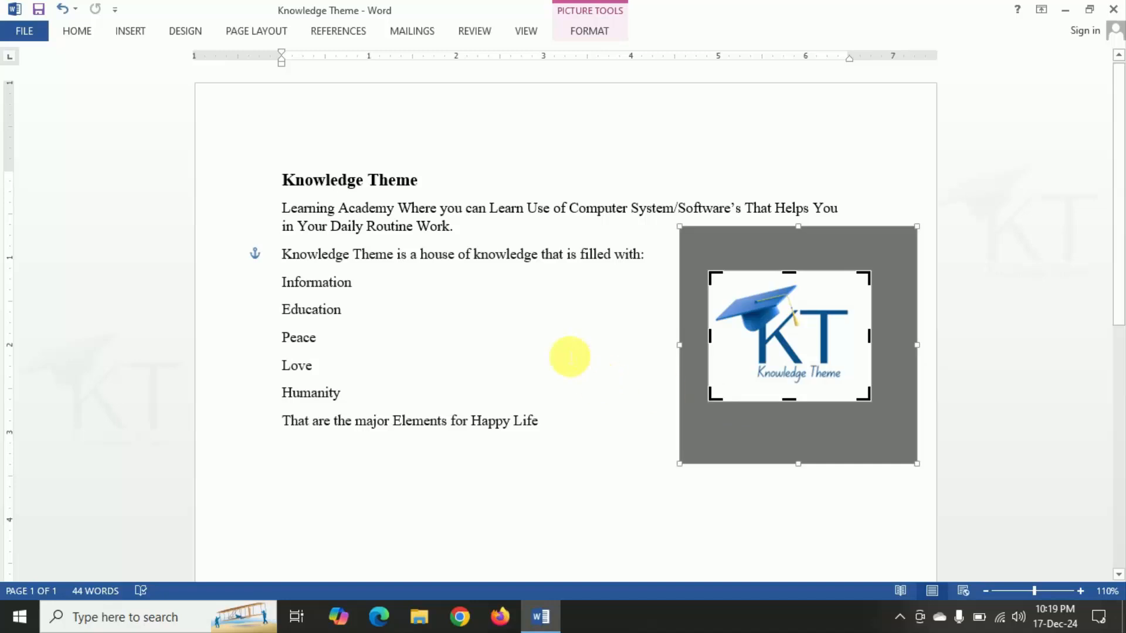
pyautogui.click(450, 372)
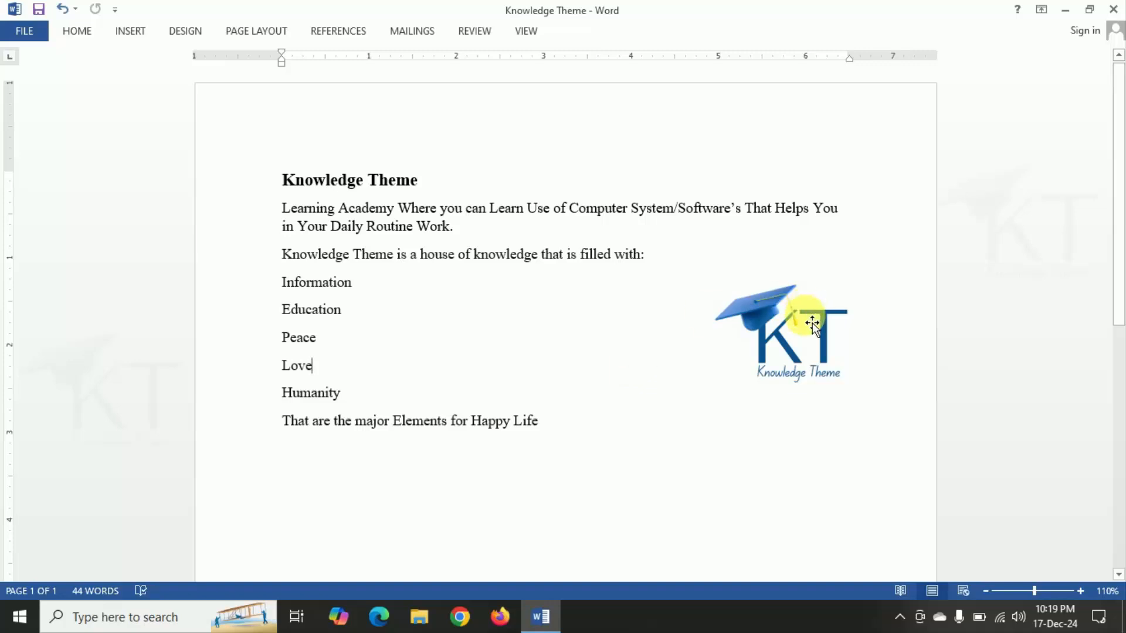
# Shrink the cropped logo near the page's top right corner and move it down below the first paragraph at the right margin
pyautogui.click(787, 340)
pyautogui.moveTo(787, 340); pyautogui.dragTo(824, 173)
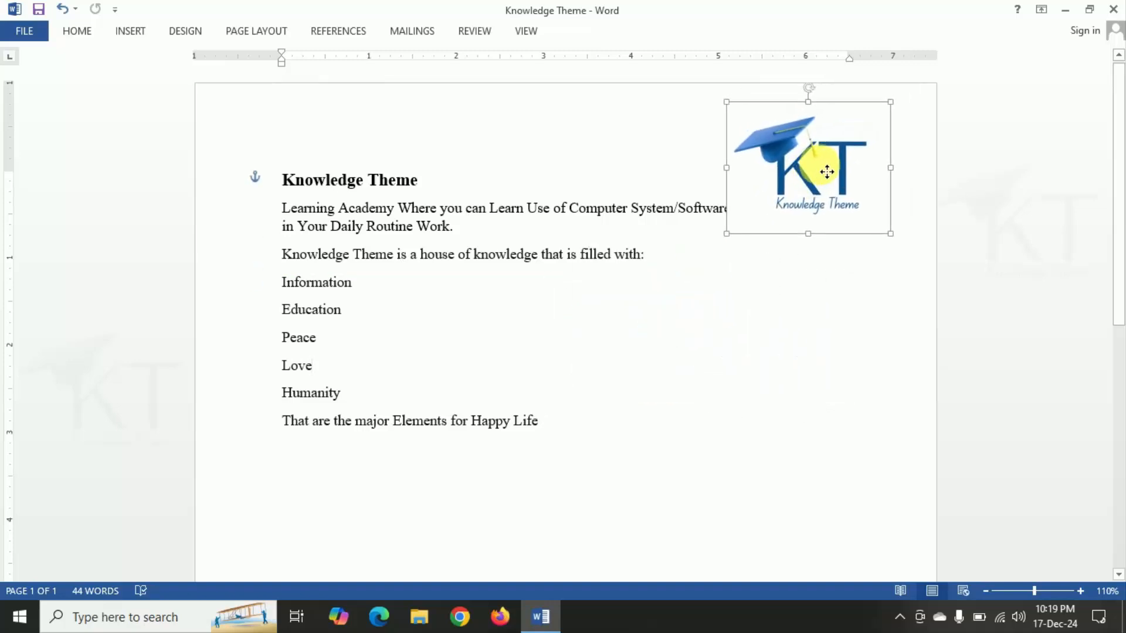
pyautogui.moveTo(727, 234); pyautogui.dragTo(782, 182)
pyautogui.moveTo(809, 138); pyautogui.dragTo(815, 302)
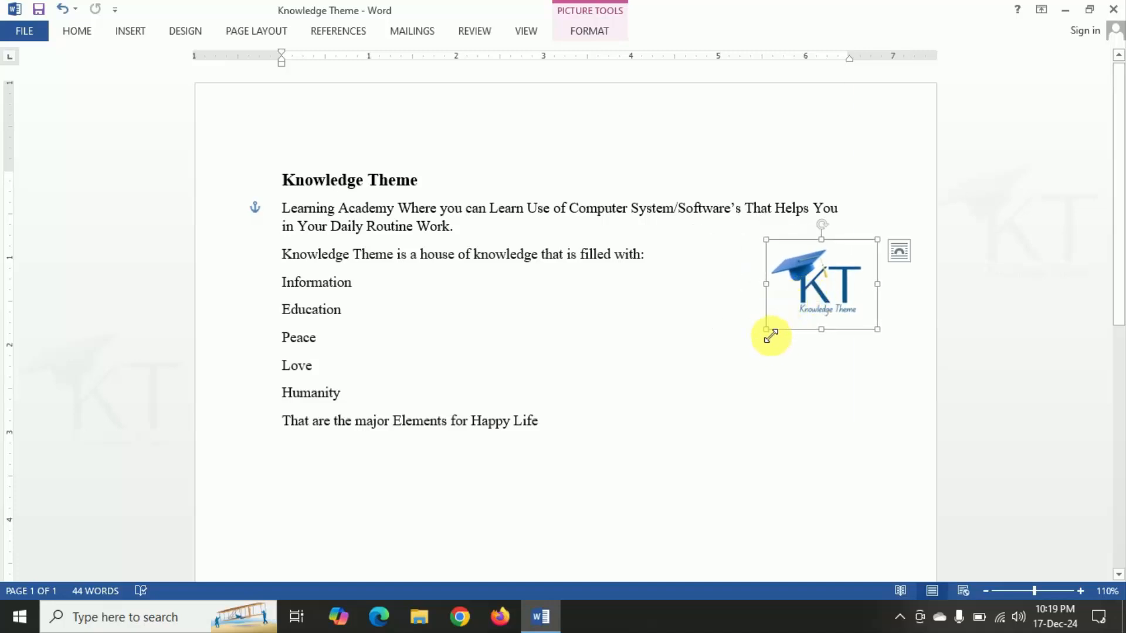
# Enlarge the logo slightly and move it into the blank area beside the list from "Information" to "Humanity"
pyautogui.moveTo(764, 329); pyautogui.dragTo(714, 371)
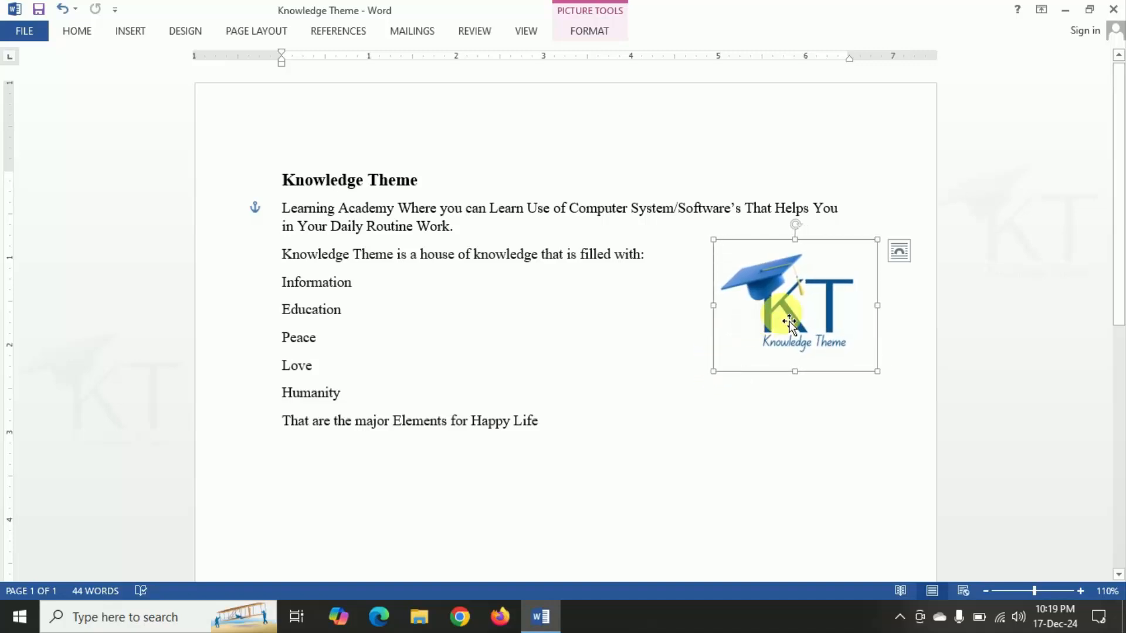
pyautogui.moveTo(783, 301); pyautogui.dragTo(808, 329)
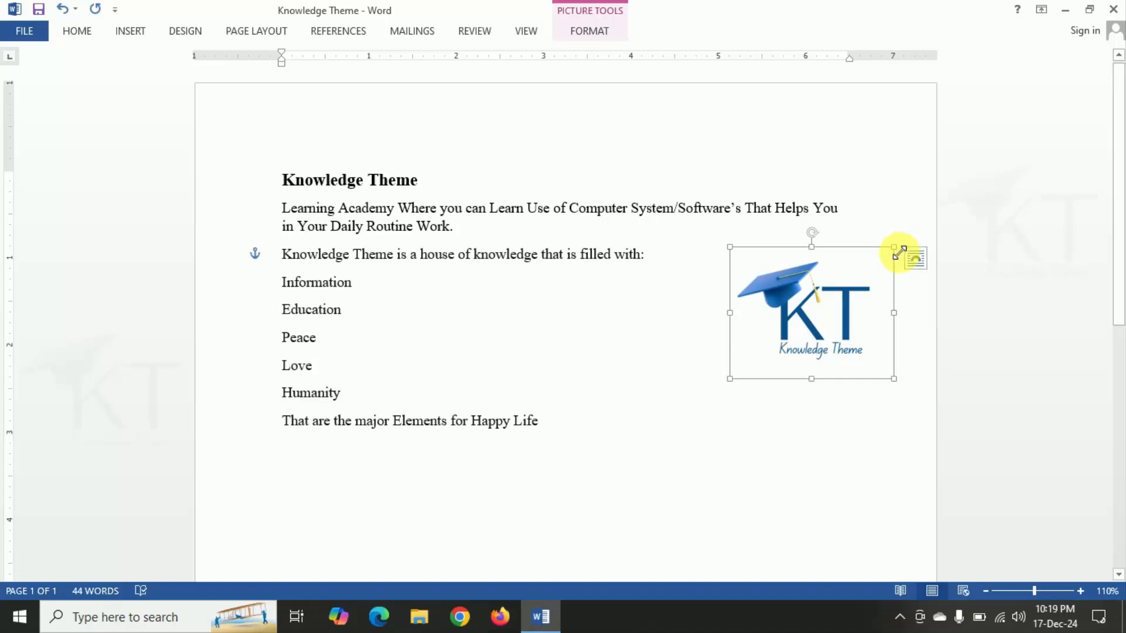
pyautogui.moveTo(899, 252); pyautogui.dragTo(861, 273)
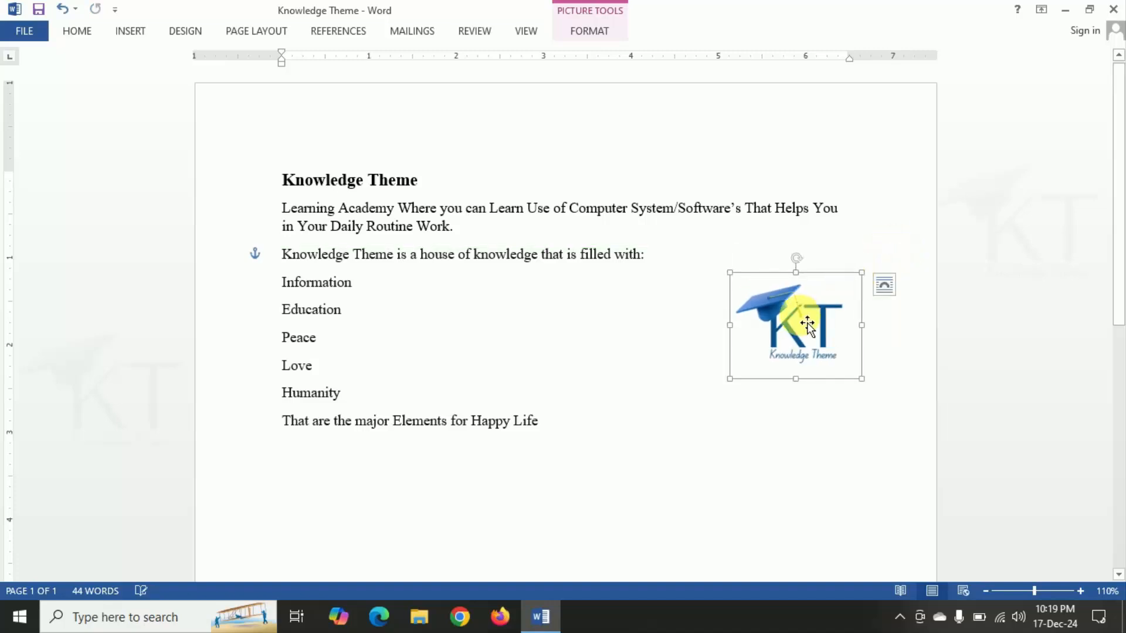
pyautogui.click(639, 358)
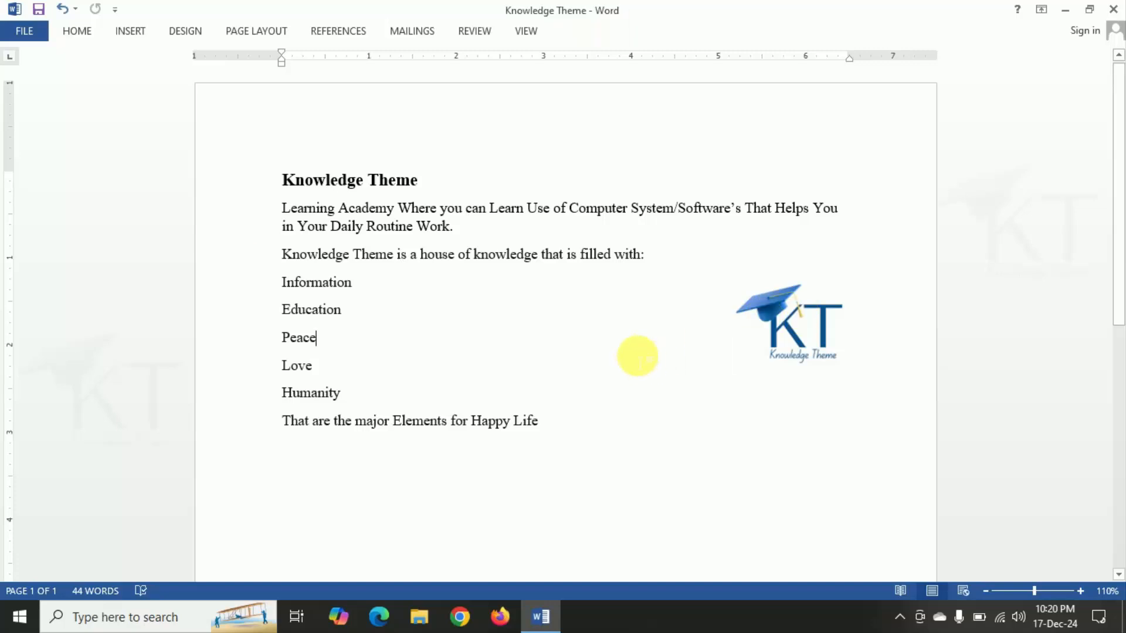
pyautogui.click(812, 331)
pyautogui.moveTo(811, 331); pyautogui.dragTo(741, 348)
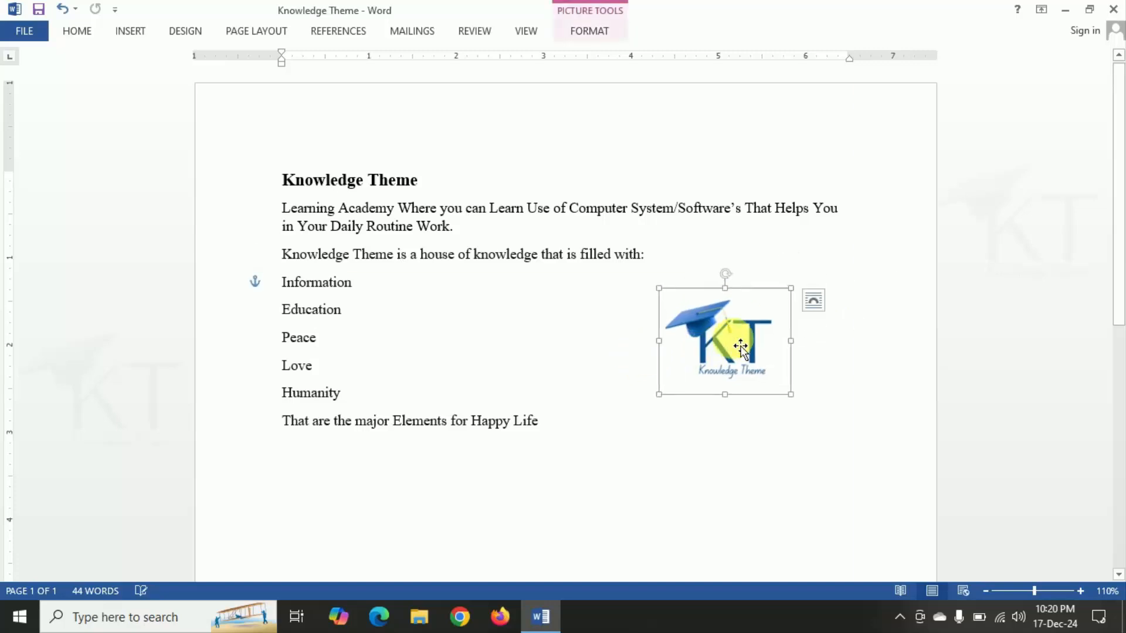